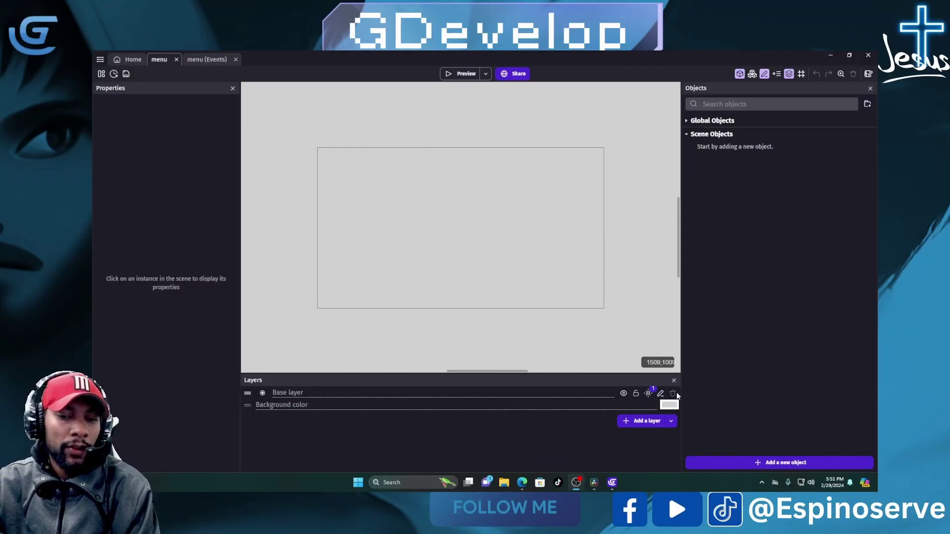
Add a Panel sprite button object using the Black Decorated Button preset
click(756, 463)
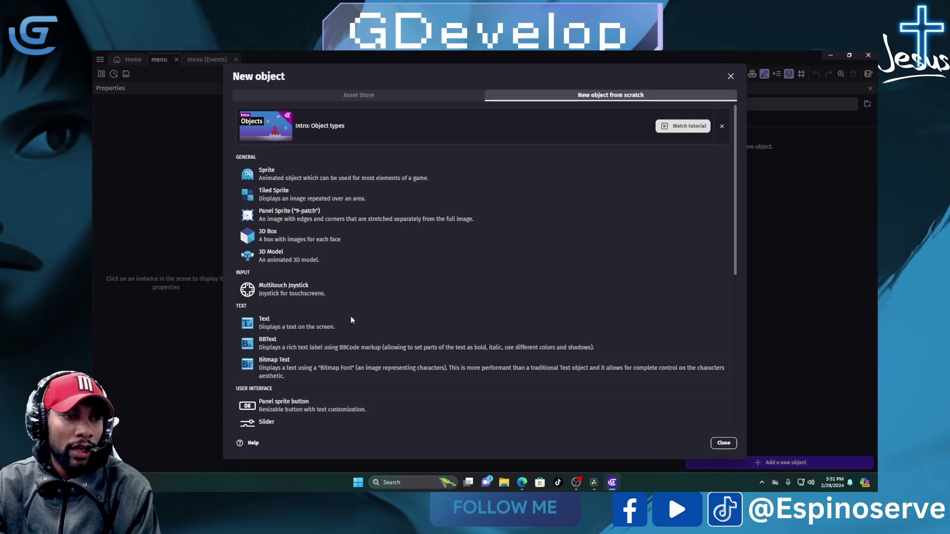
click(277, 405)
click(259, 158)
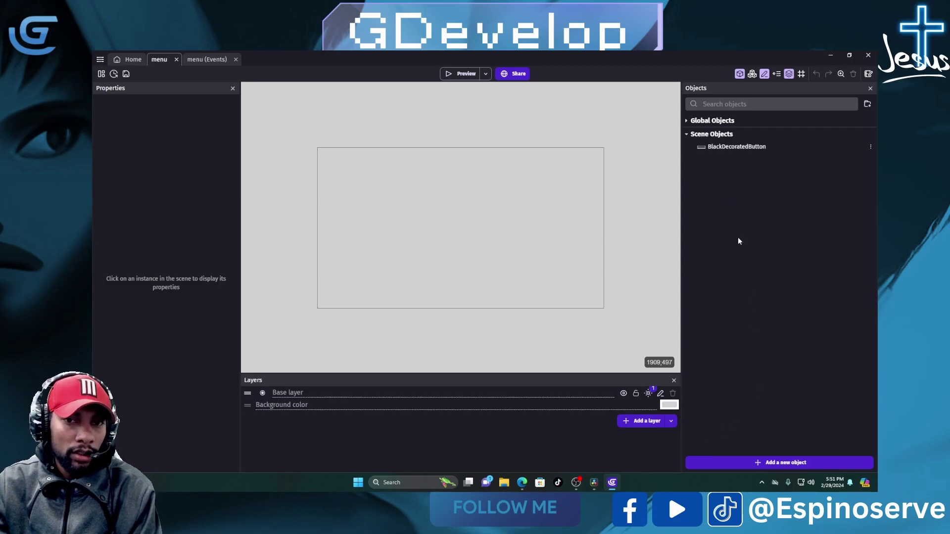
Create a NewSprite object from the unreeal (2) image and place a BlackDecoratedButton instance at 525, 560
click(777, 465)
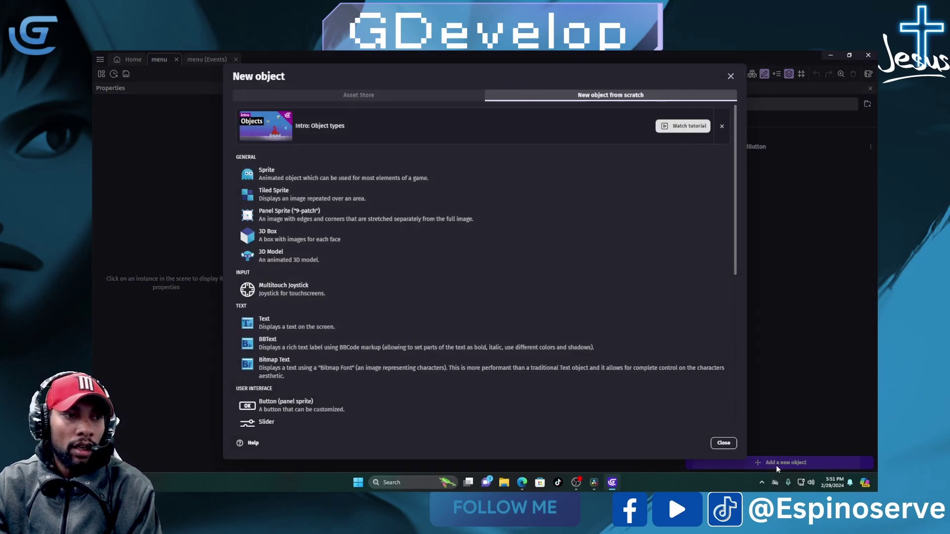
click(315, 176)
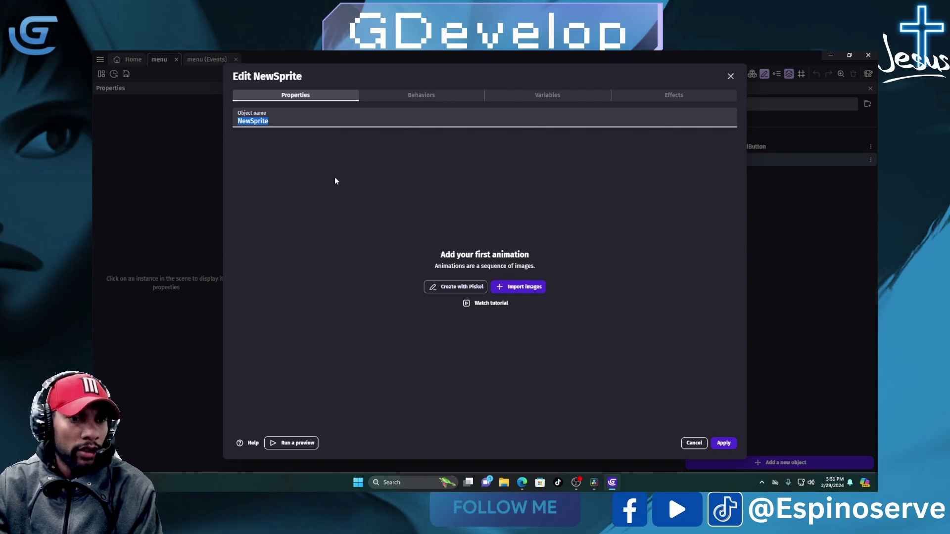
click(515, 287)
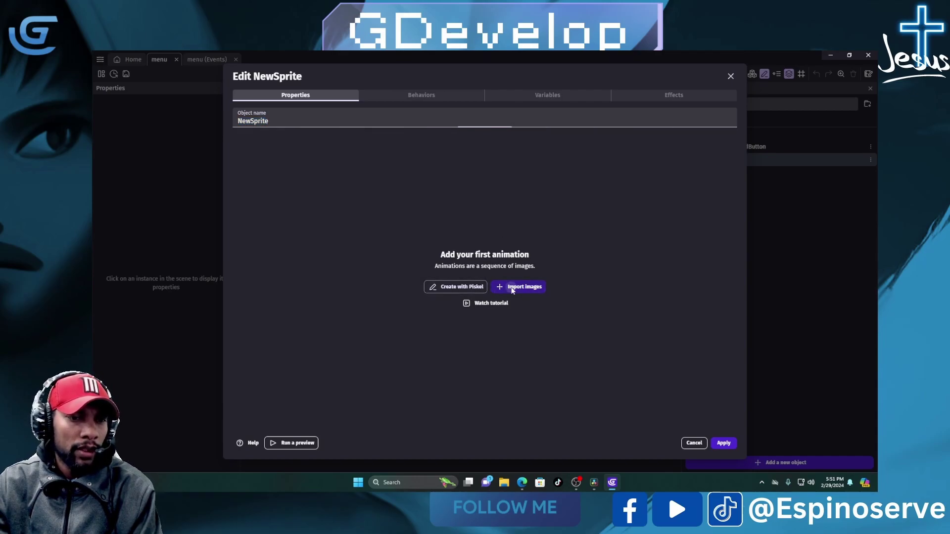
click(191, 197)
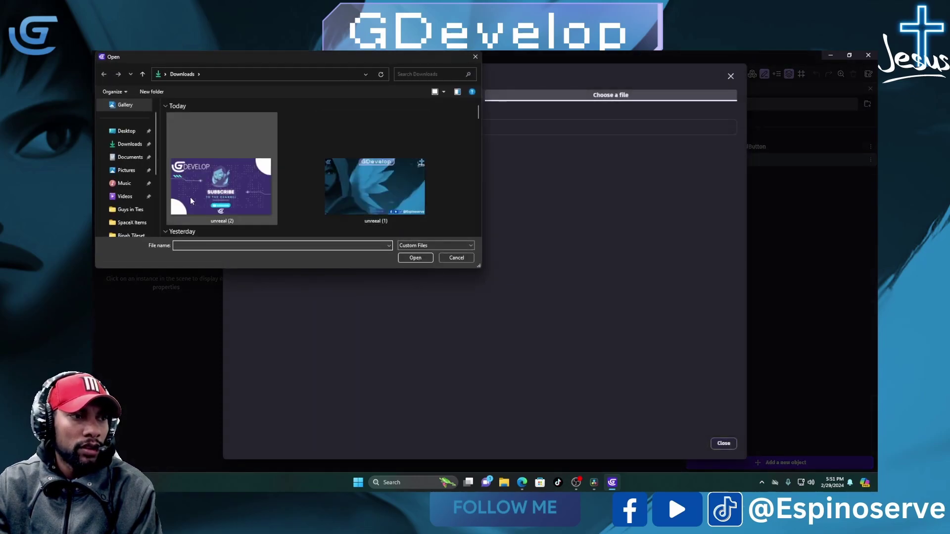
click(414, 258)
click(726, 445)
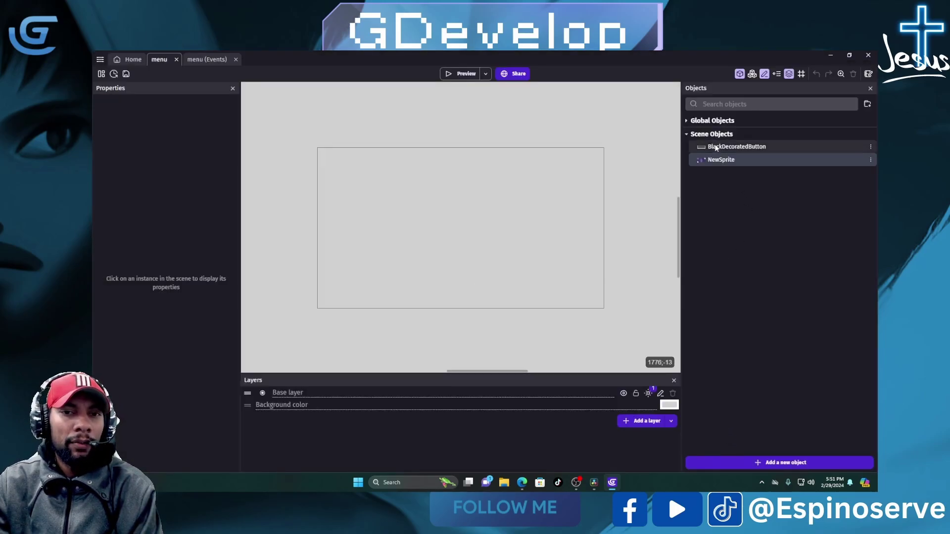
drag(716, 147, 436, 276)
click(463, 281)
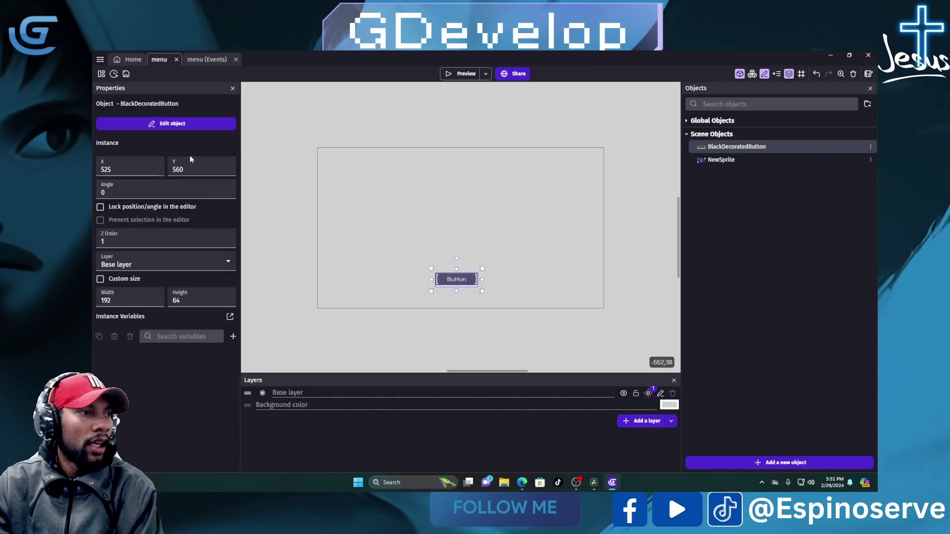
Add a scene renamed to level2 in the project manager, then return to the menu scene editor
click(102, 74)
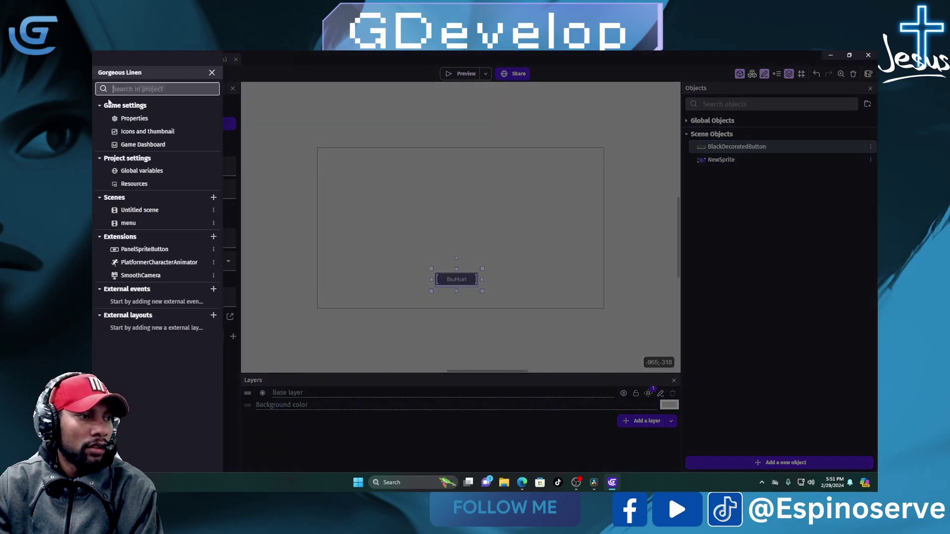
click(214, 197)
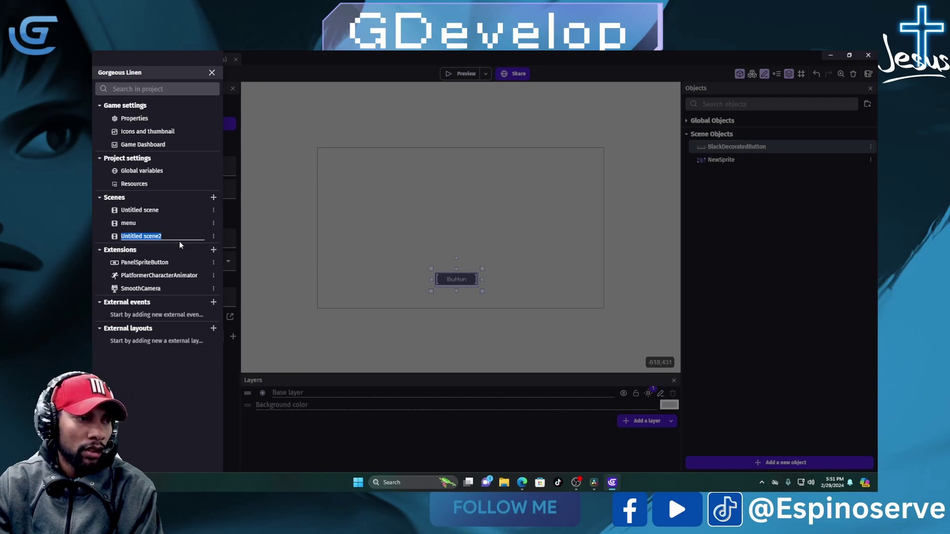
drag(178, 235, 122, 243)
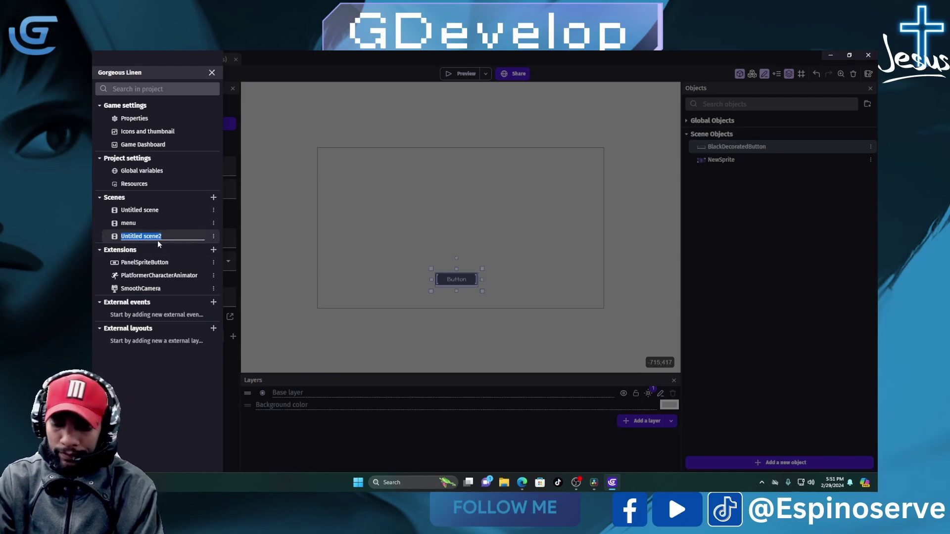
text(level2)
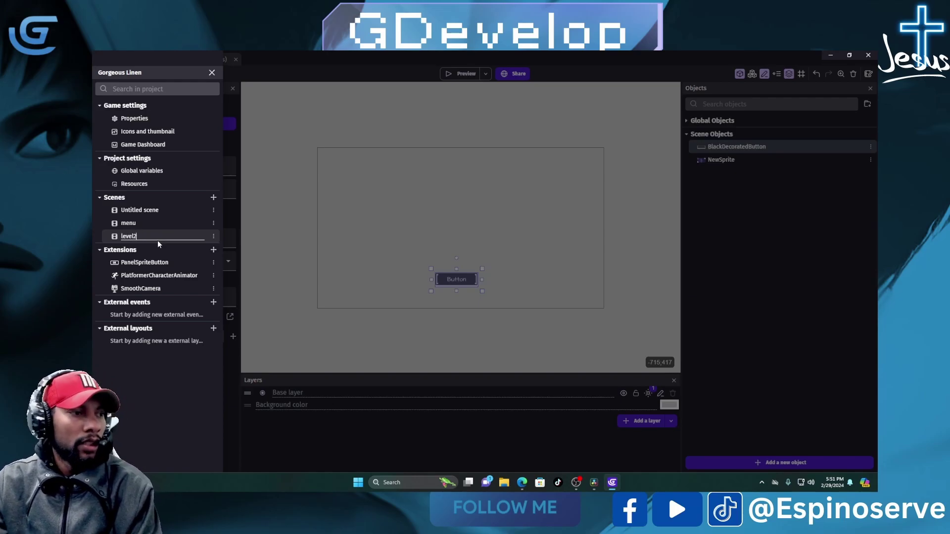
key(Return)
click(315, 242)
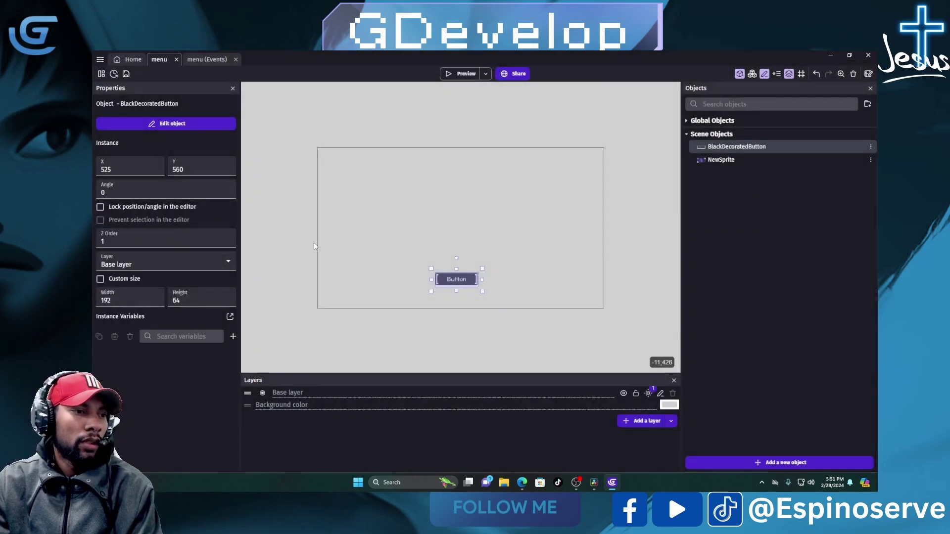
click(442, 240)
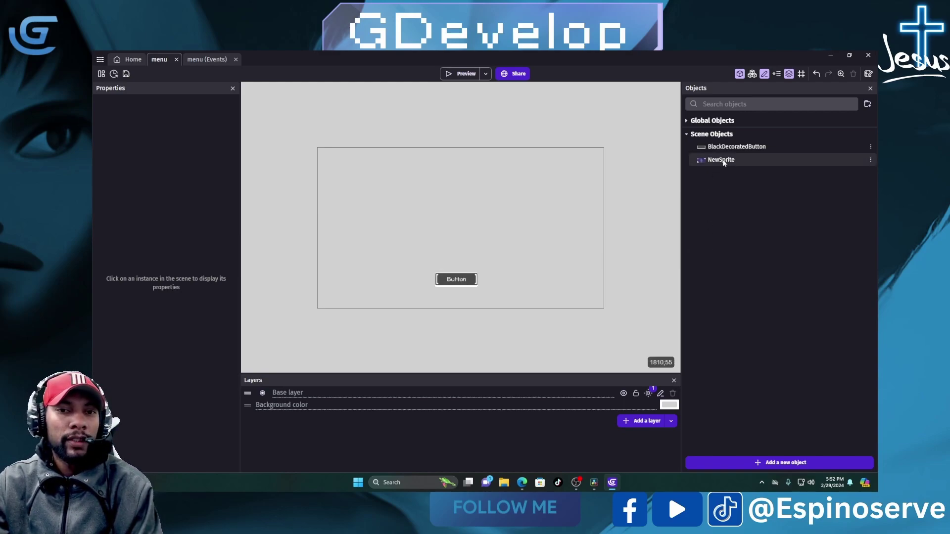
Add a layer above Base in the menu scene and name it Loading
click(644, 421)
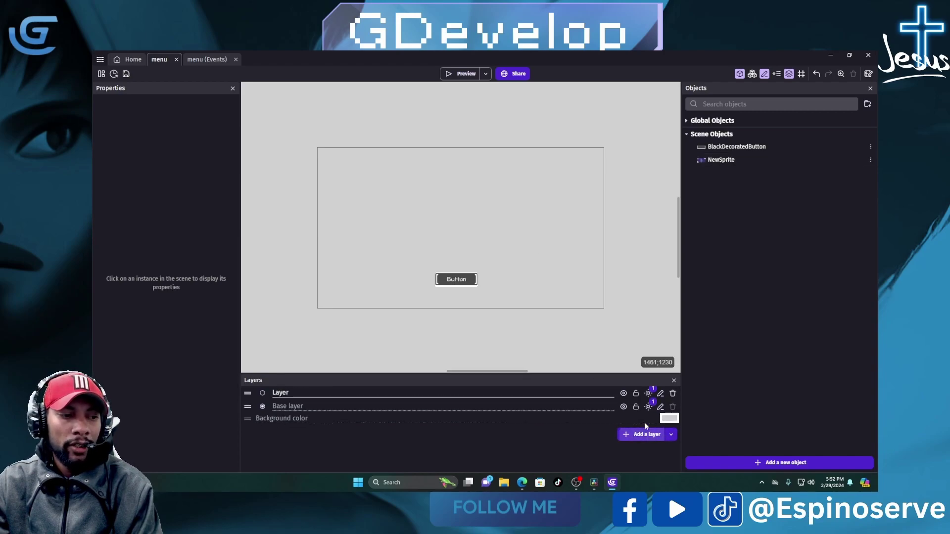
drag(298, 393, 256, 395)
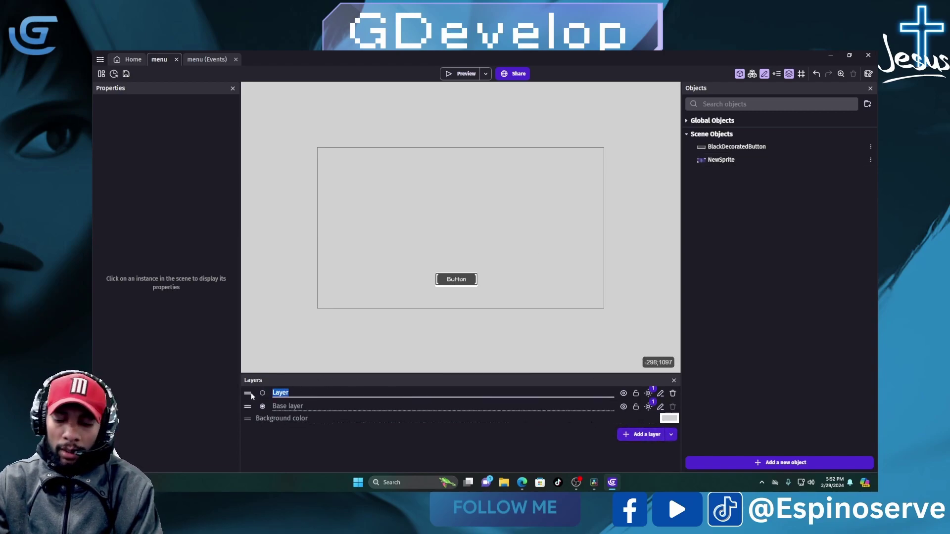
text(Loading)
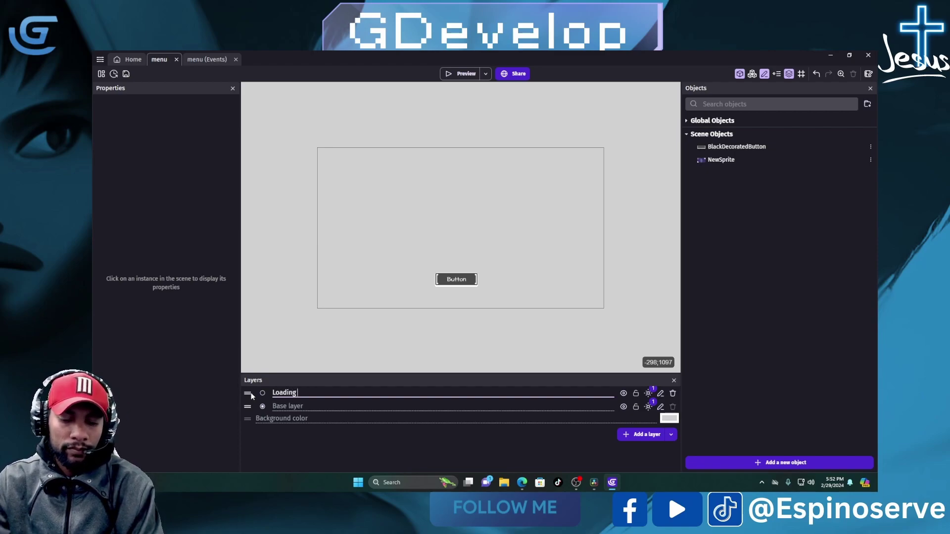
click(305, 329)
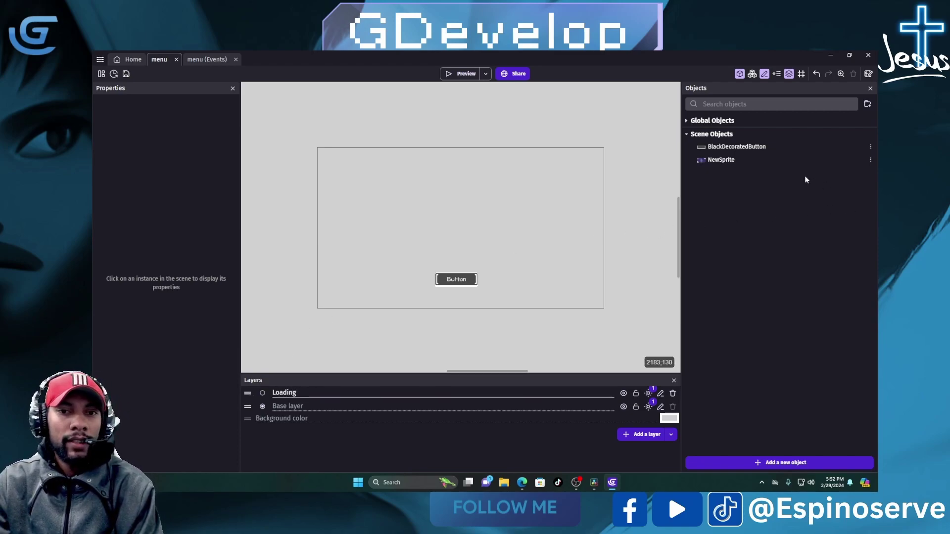
Place a NewSprite instance, stretch it to 1439×810 over the scene, and assign it to the Loading layer
drag(715, 159, 398, 191)
drag(521, 253, 423, 207)
mouse_move(601, 313)
mouse_down()
mouse_move(625, 322)
mouse_move(607, 297)
mouse_up()
drag(460, 322, 459, 324)
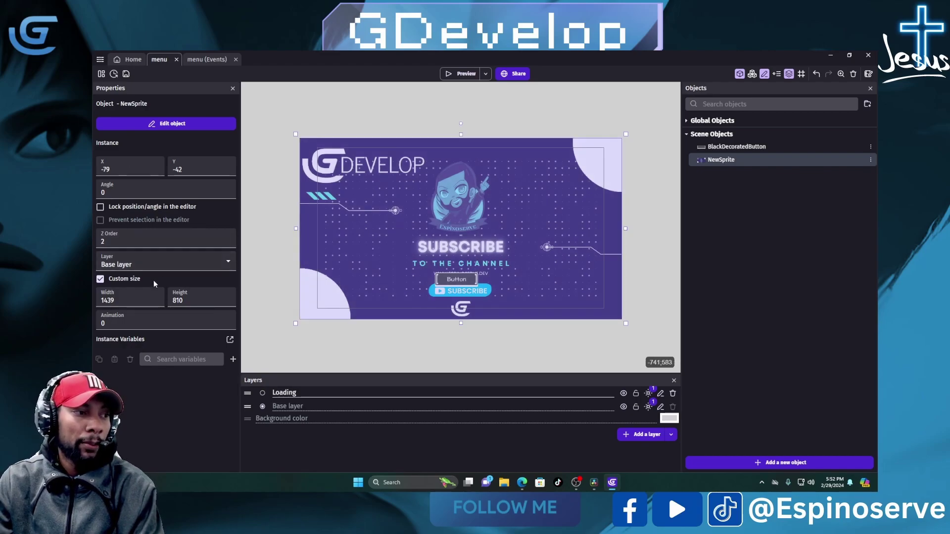
click(170, 261)
click(120, 285)
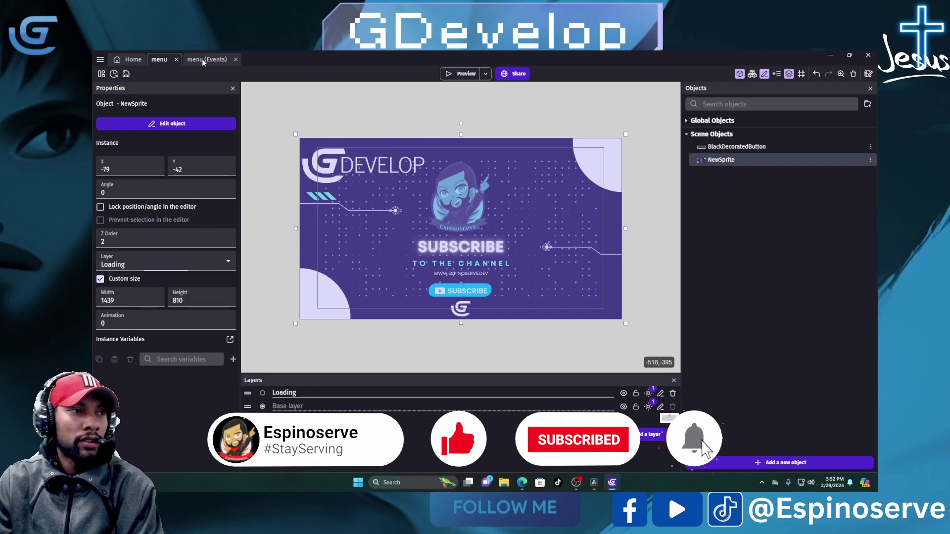
Glance at the menu events sheet, then go back to the menu scene editor
click(202, 58)
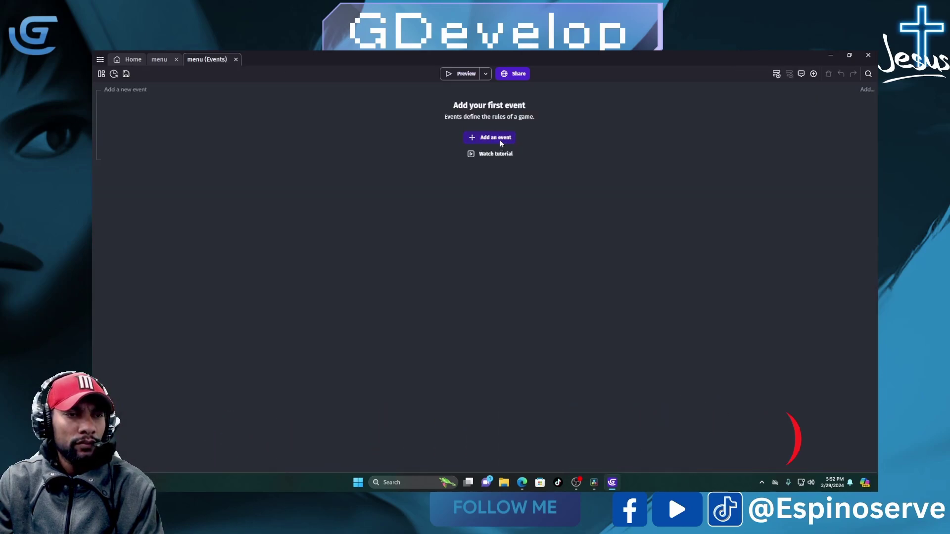
click(163, 60)
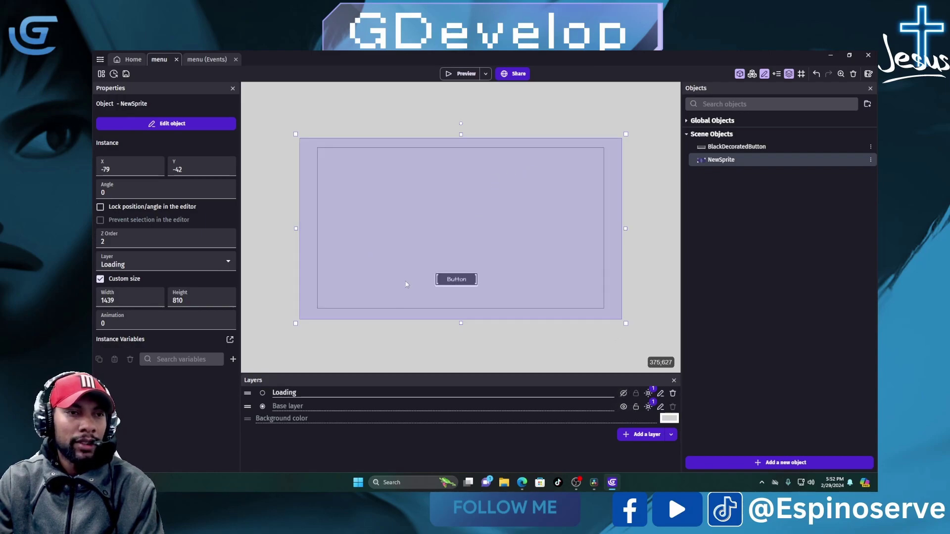
Add a new event with the condition 'BlackDecoratedButton is clicked' in the menu events sheet
click(200, 54)
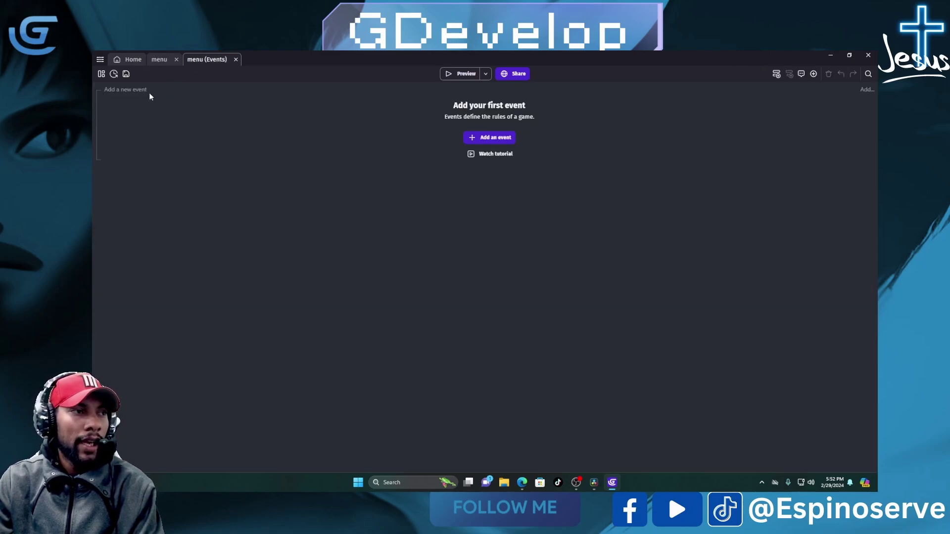
click(134, 90)
click(134, 92)
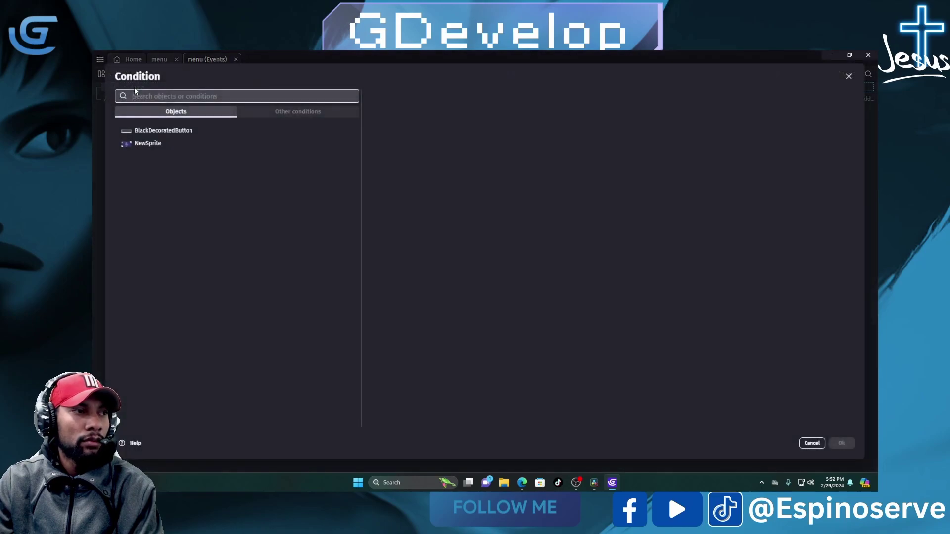
click(144, 131)
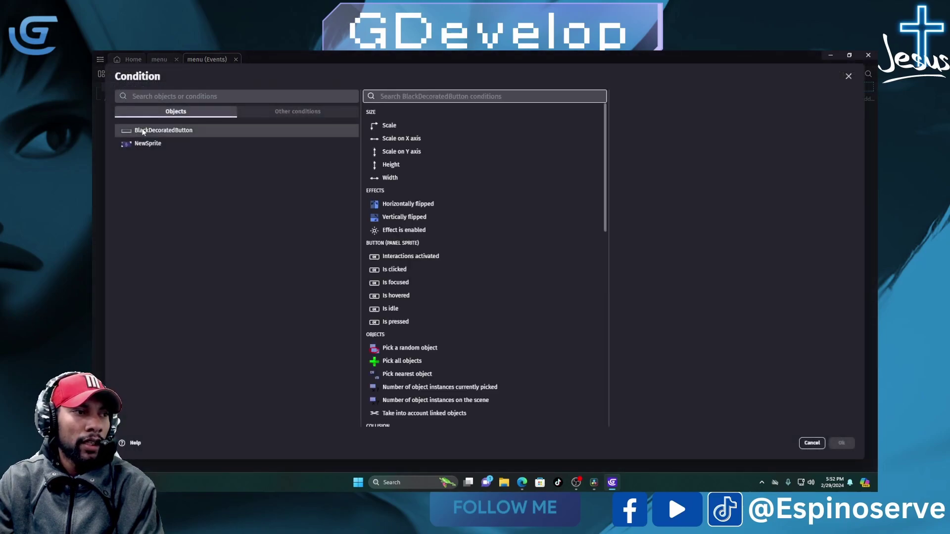
click(402, 270)
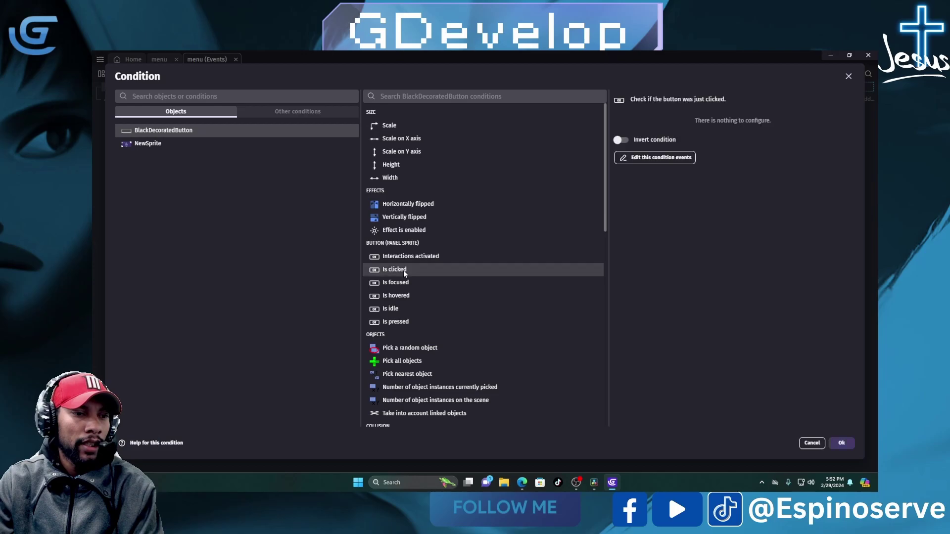
key(Return)
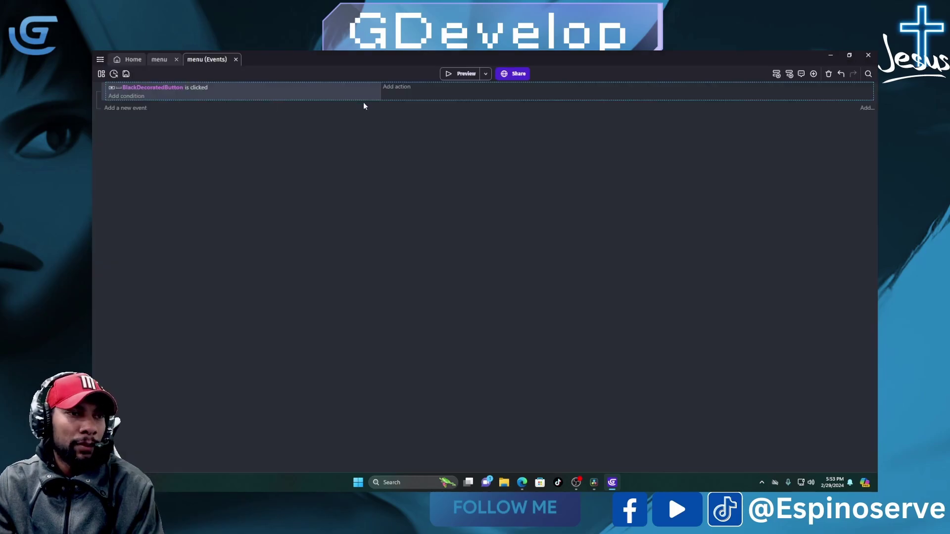
Give the click event a 'Show layer' action targeting the Loading layer
click(402, 87)
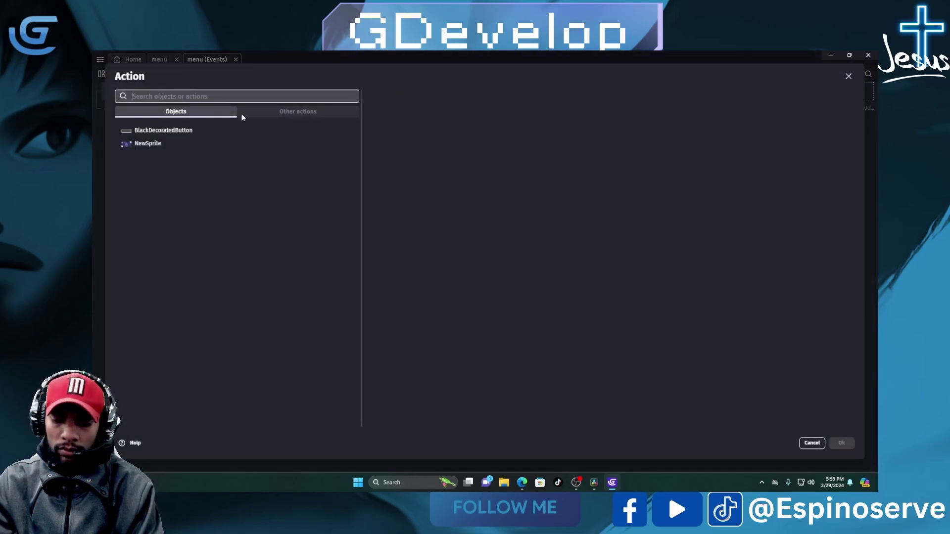
text(layer)
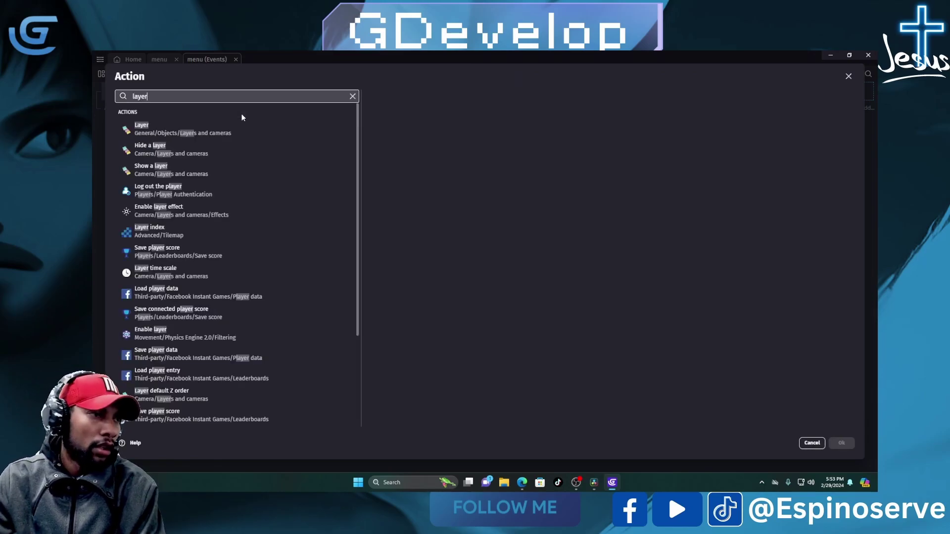
key(Return)
click(147, 170)
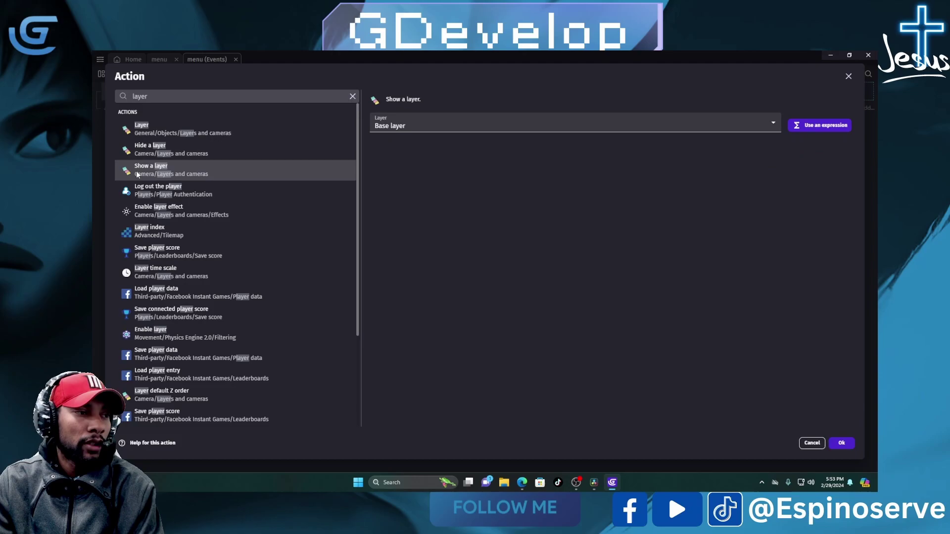
click(452, 123)
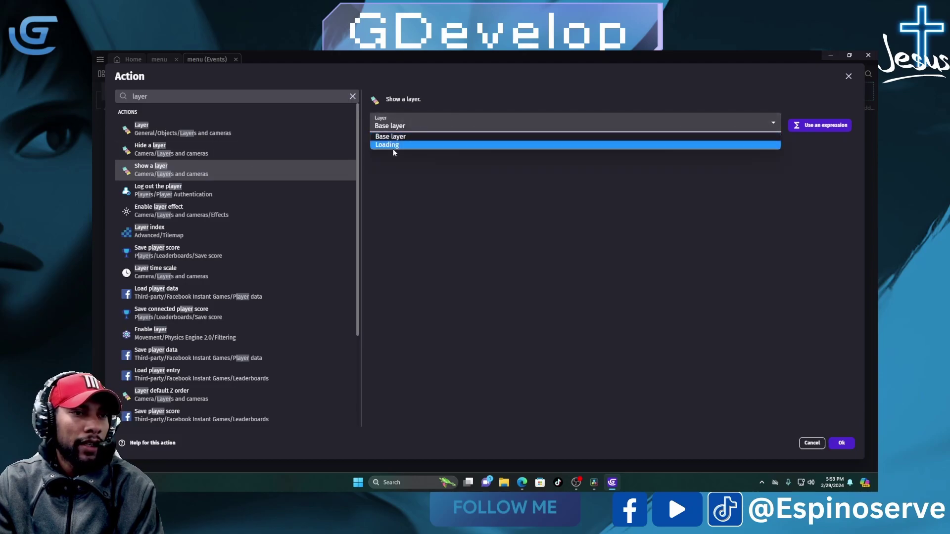
click(393, 145)
click(839, 443)
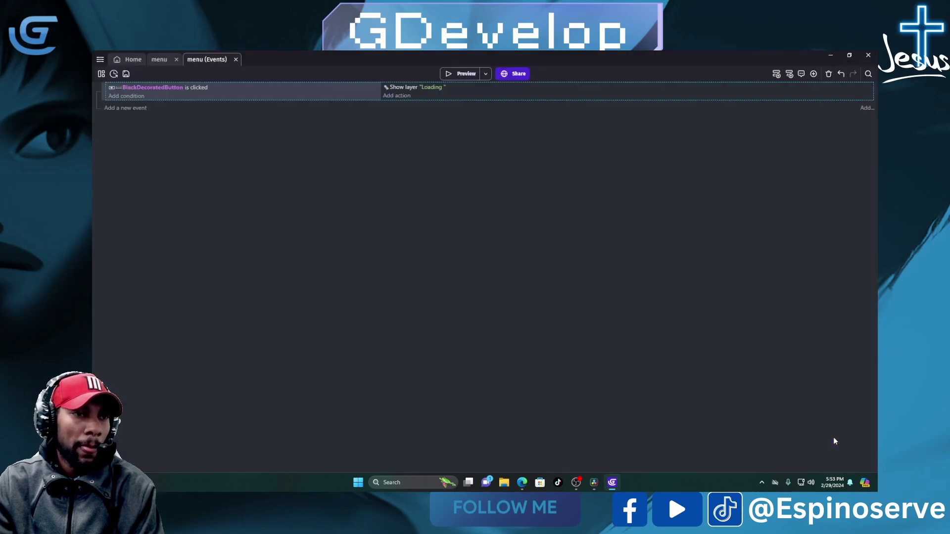
click(443, 75)
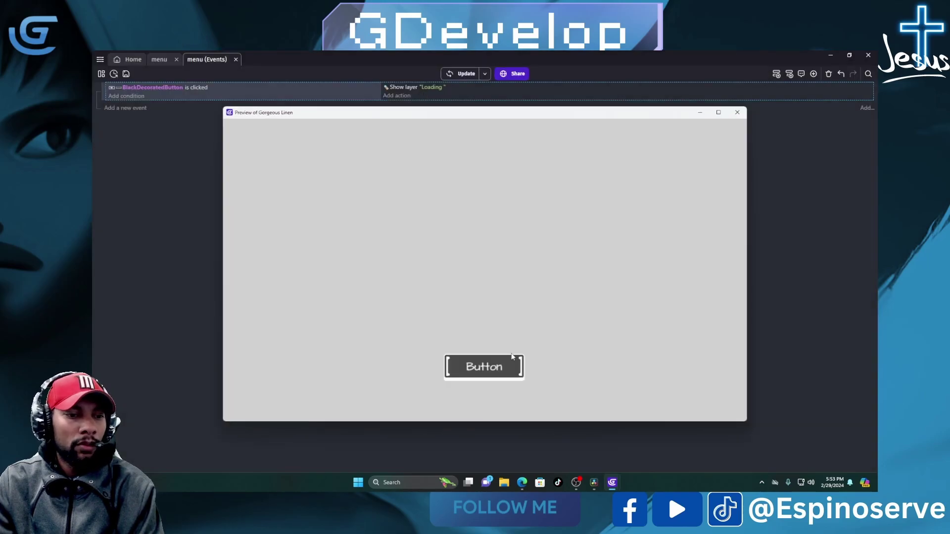
click(511, 358)
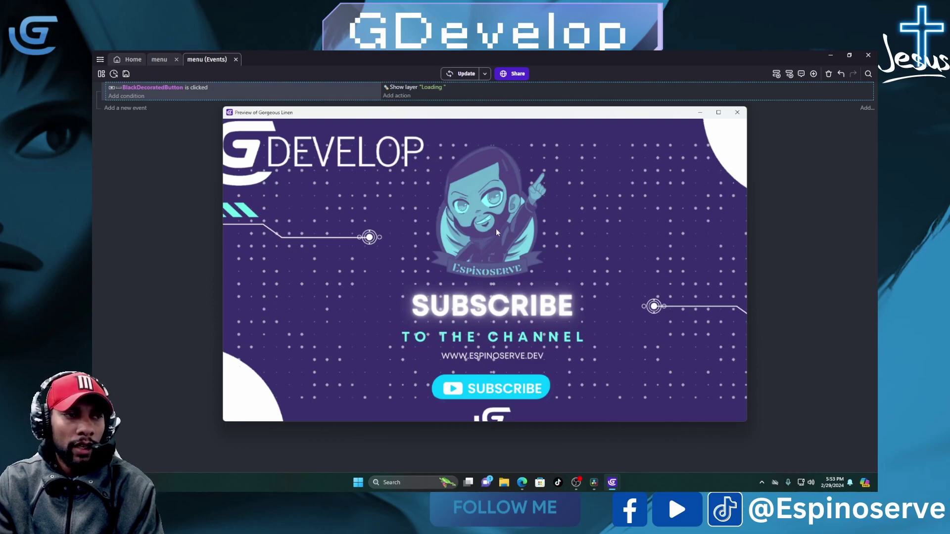
click(738, 113)
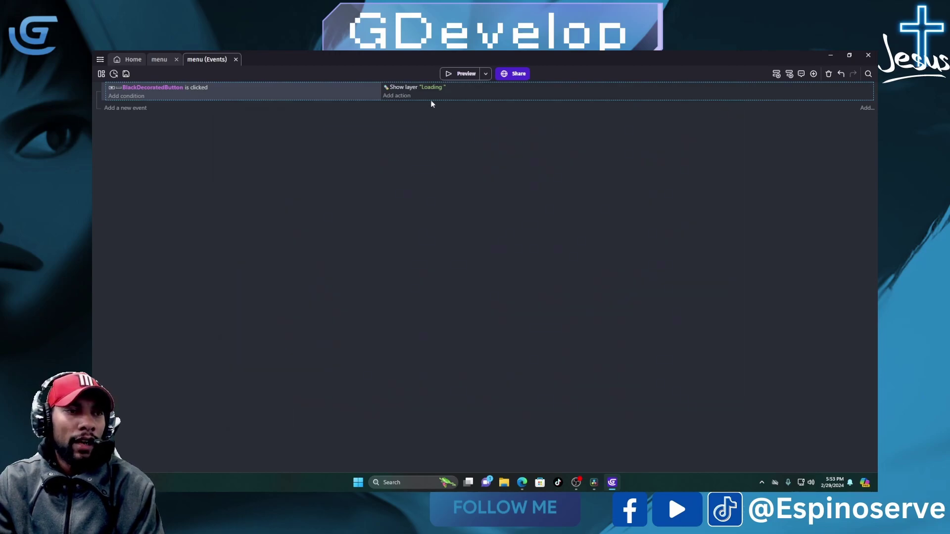
Add a 'Wait 4 seconds' action after the Show layer "Loading" action
click(396, 96)
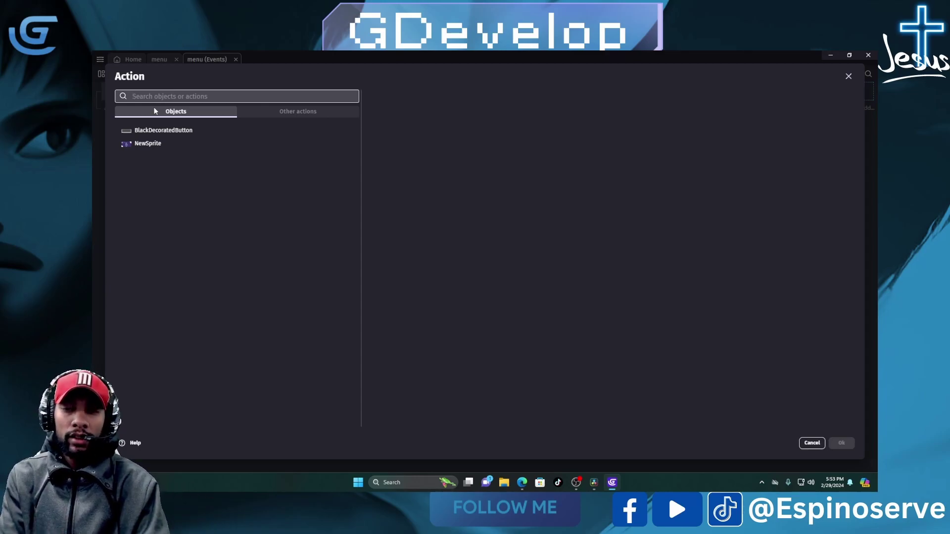
text(wai)
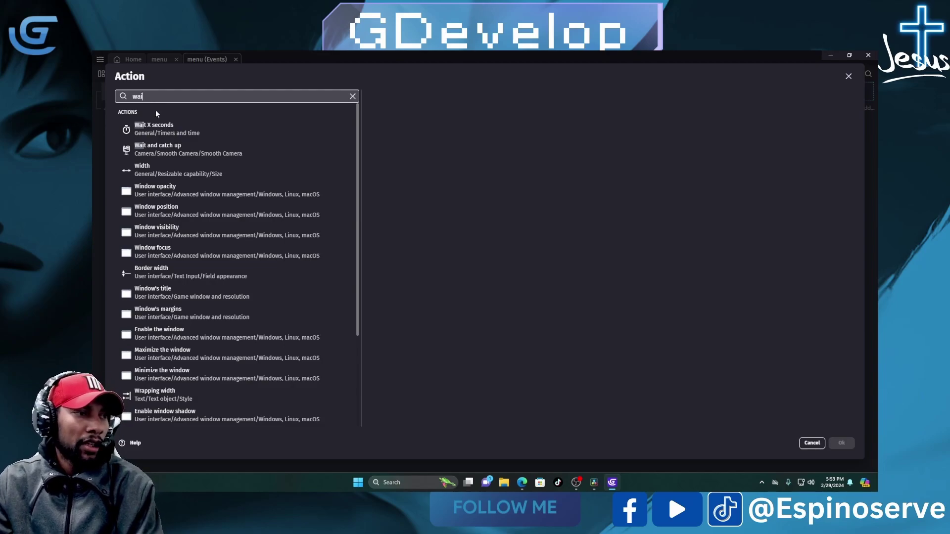
click(159, 132)
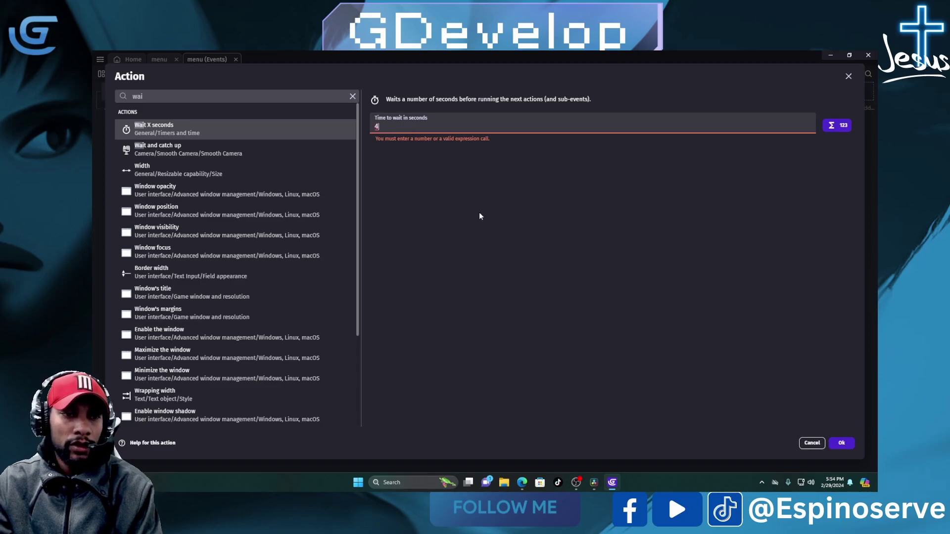
text(4)
click(841, 443)
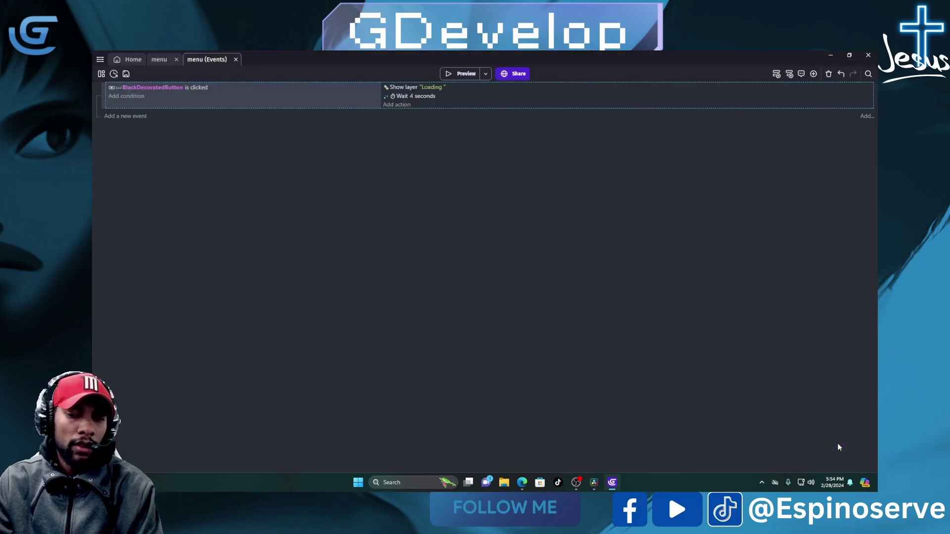
Add a final 'Change the scene' action set to level2 after the wait
click(401, 106)
text(sce)
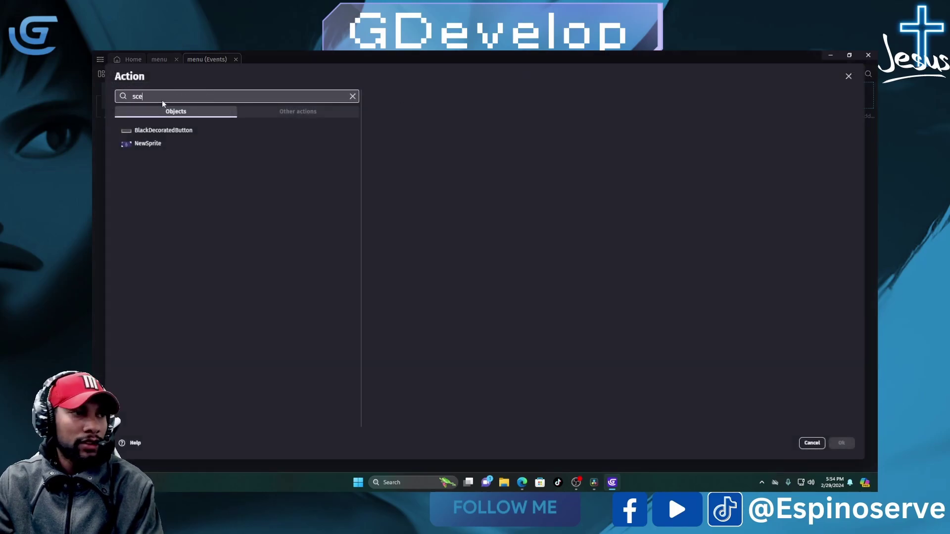
click(153, 148)
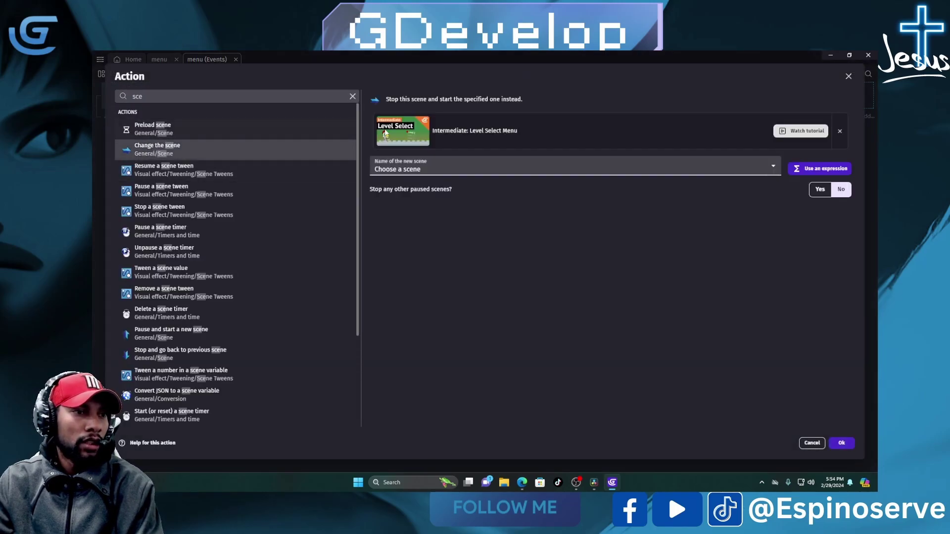
click(386, 169)
click(386, 206)
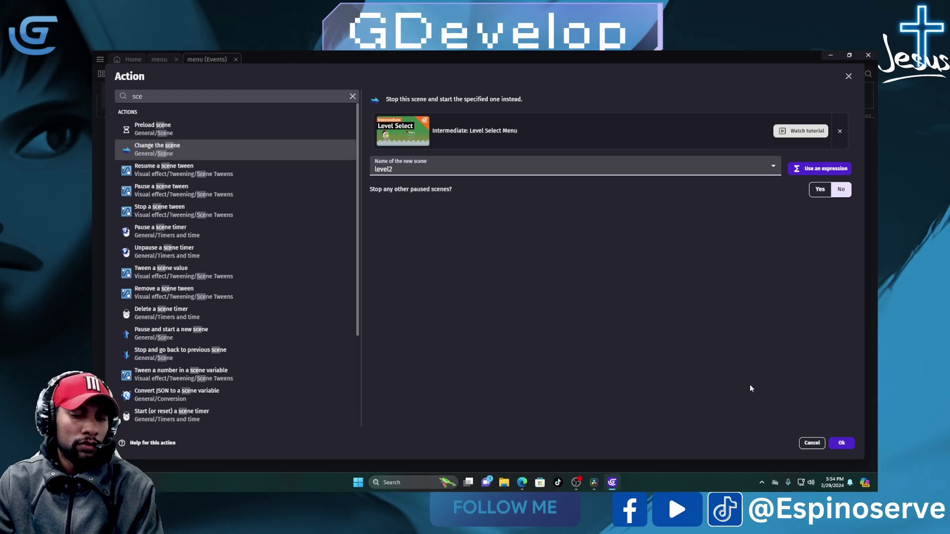
click(840, 443)
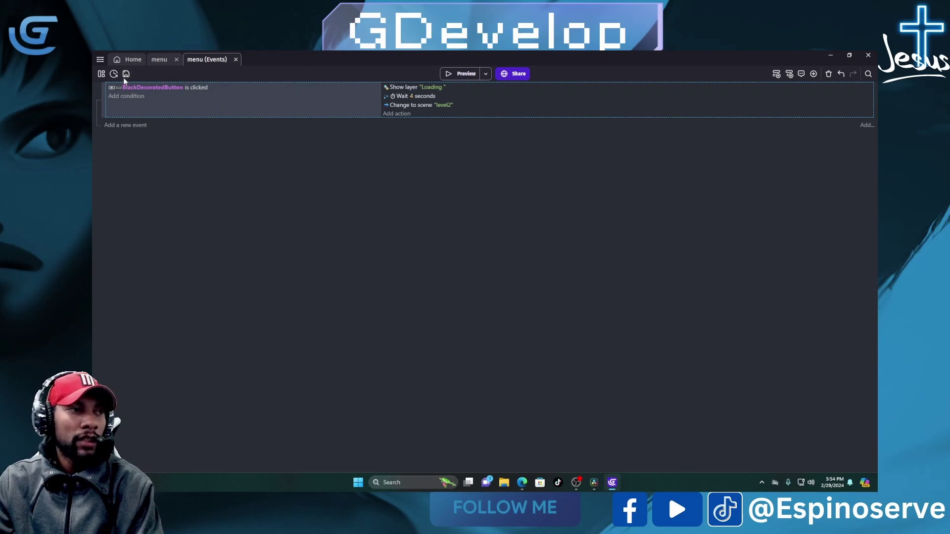
Run a maximized game preview and press the in-game button to show the Loading image
click(447, 74)
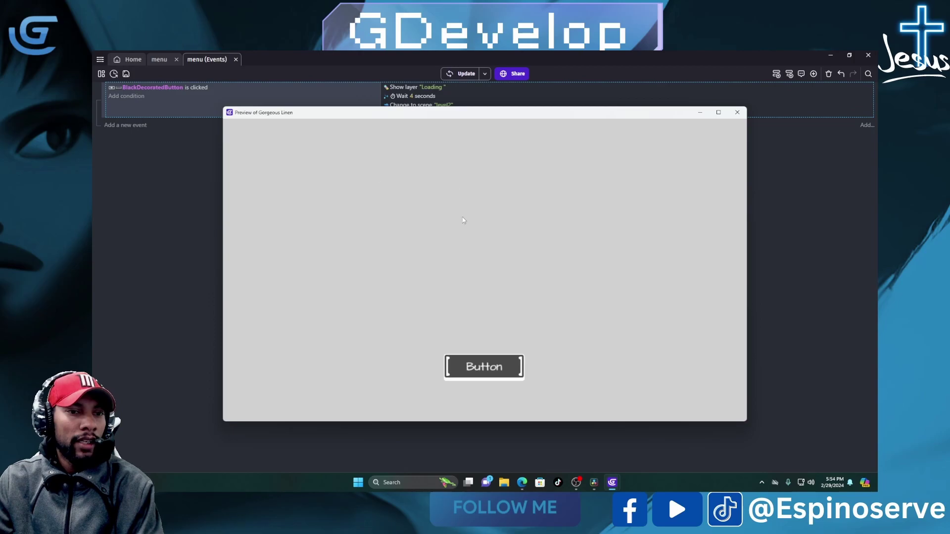
click(720, 113)
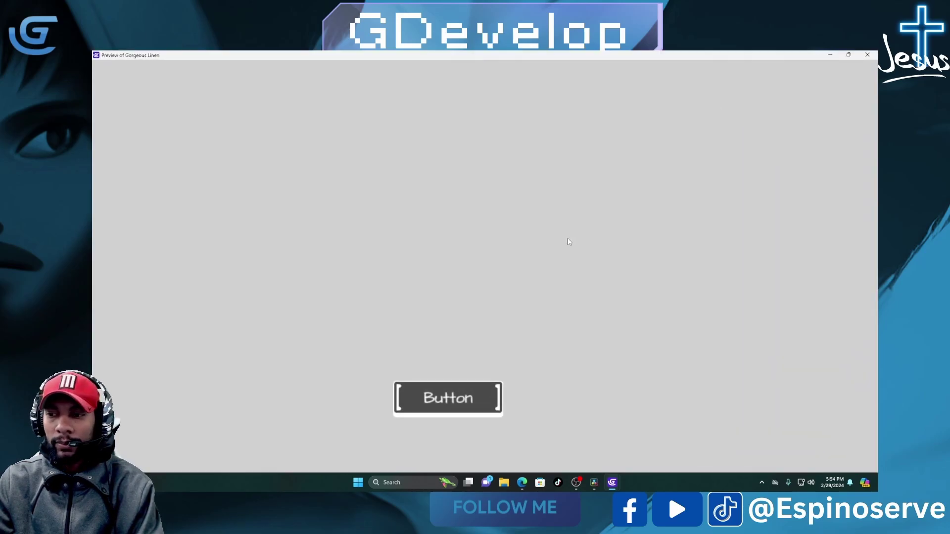
click(440, 401)
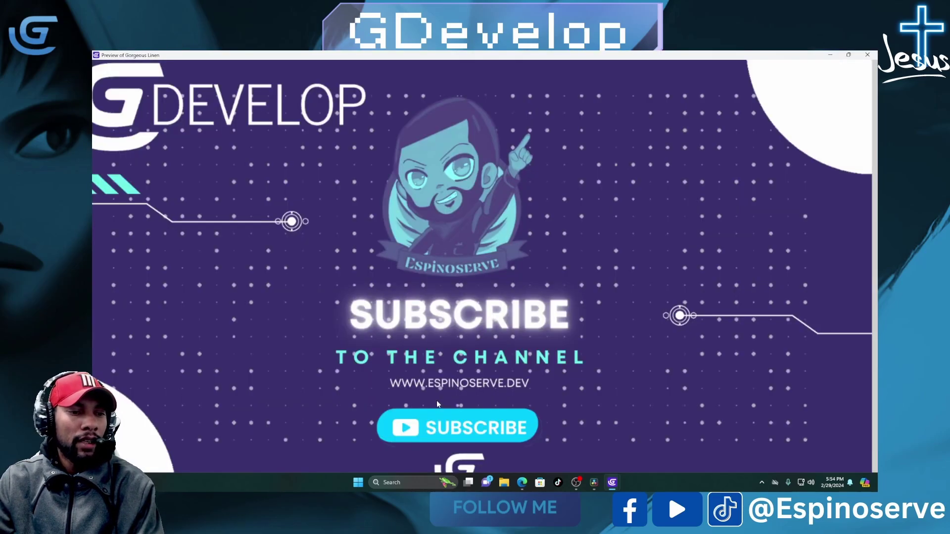